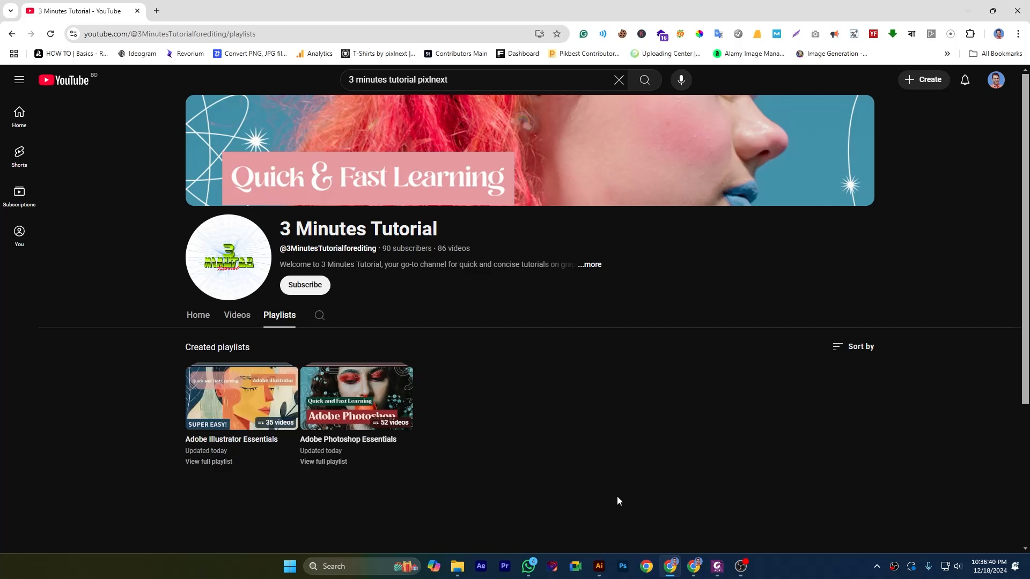
# Switch to Illustrator and select the square's path with the Direct Selection tool
pyautogui.click(599, 568)
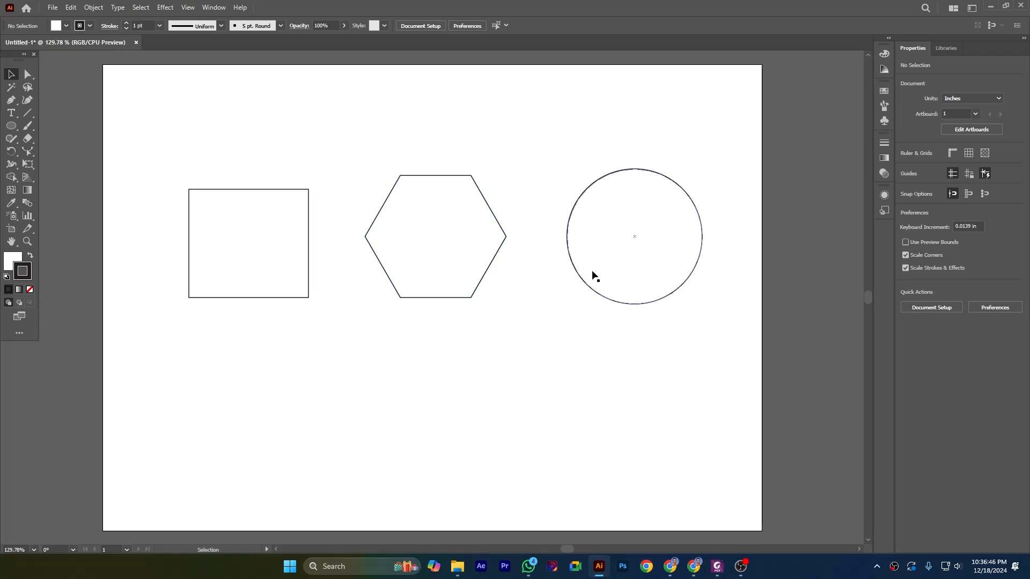
pyautogui.click(29, 152)
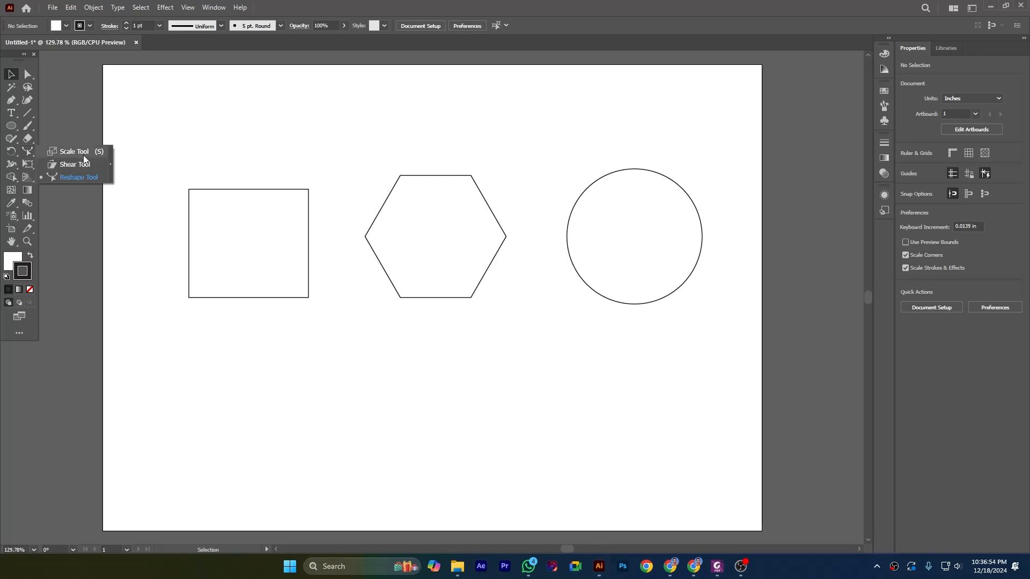
pyautogui.click(73, 178)
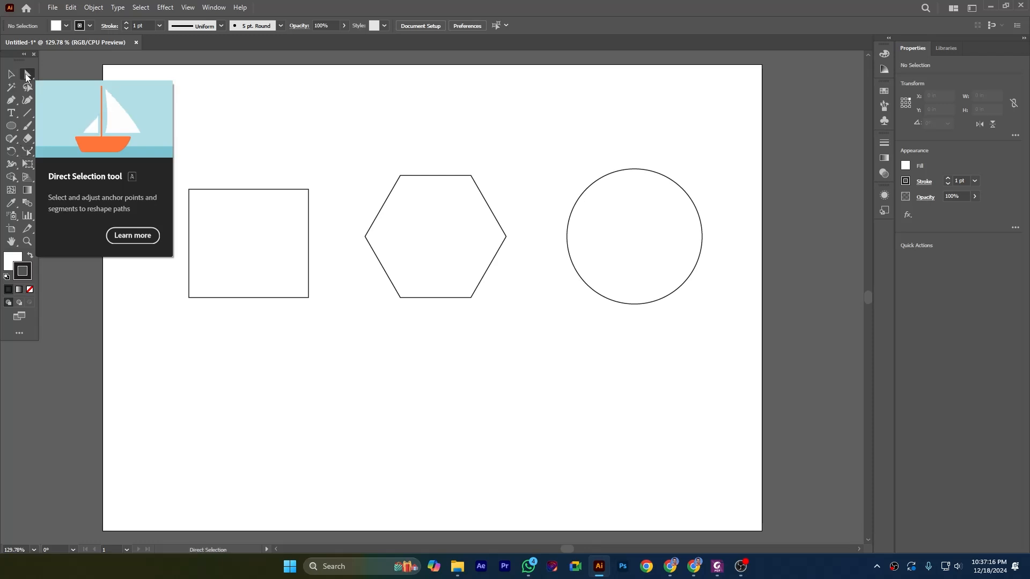
pyautogui.click(27, 76)
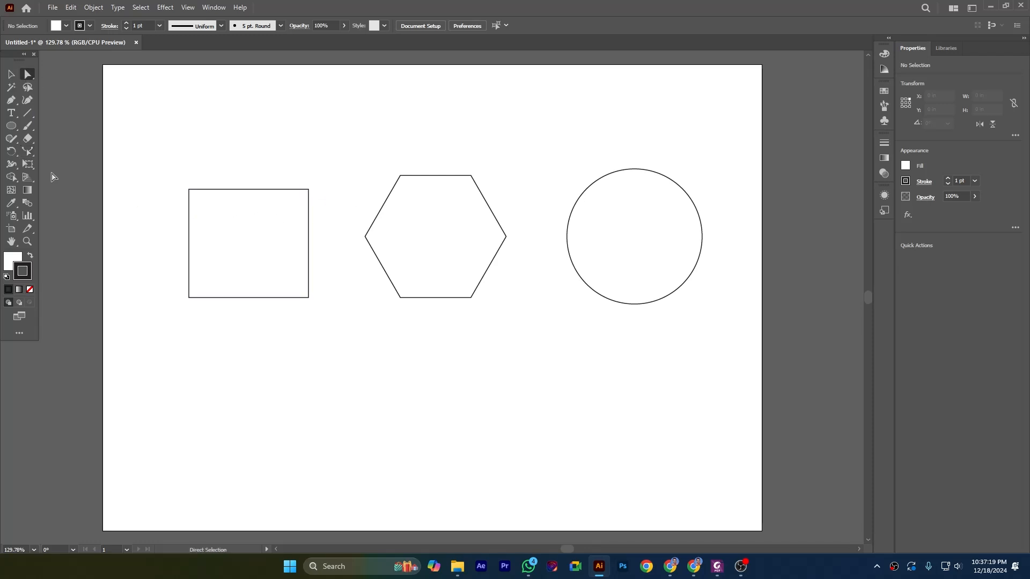
pyautogui.click(28, 154)
pyautogui.click(29, 75)
pyautogui.click(234, 190)
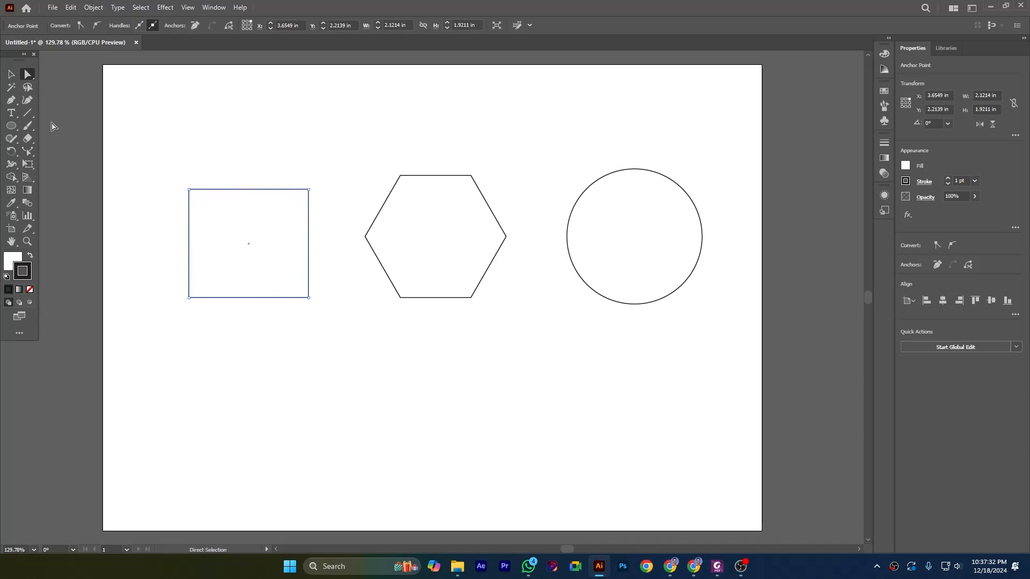
# Use the Reshape tool to add one anchor point on the square's top edge and one on its left edge
pyautogui.click(29, 153)
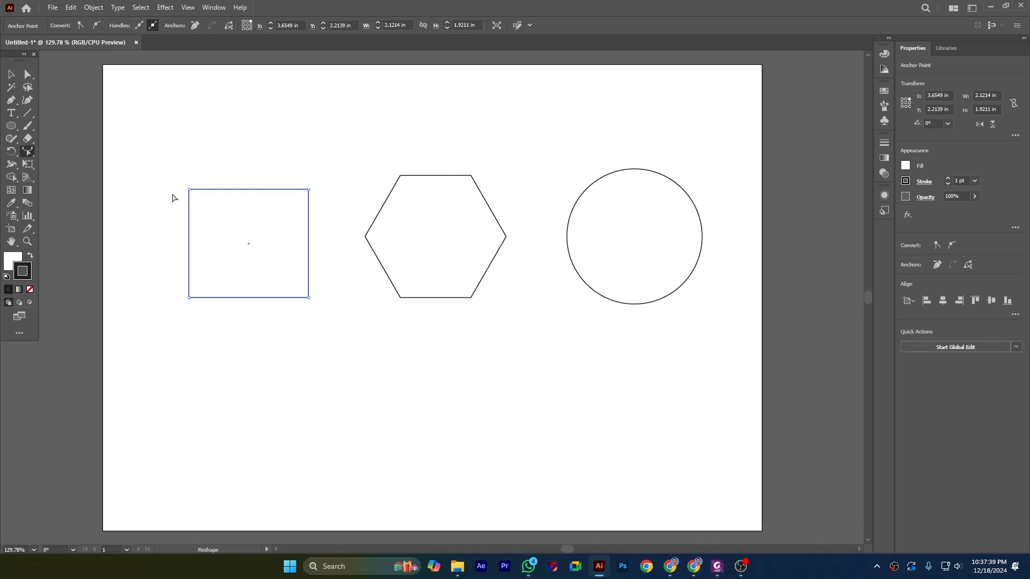
pyautogui.click(240, 190)
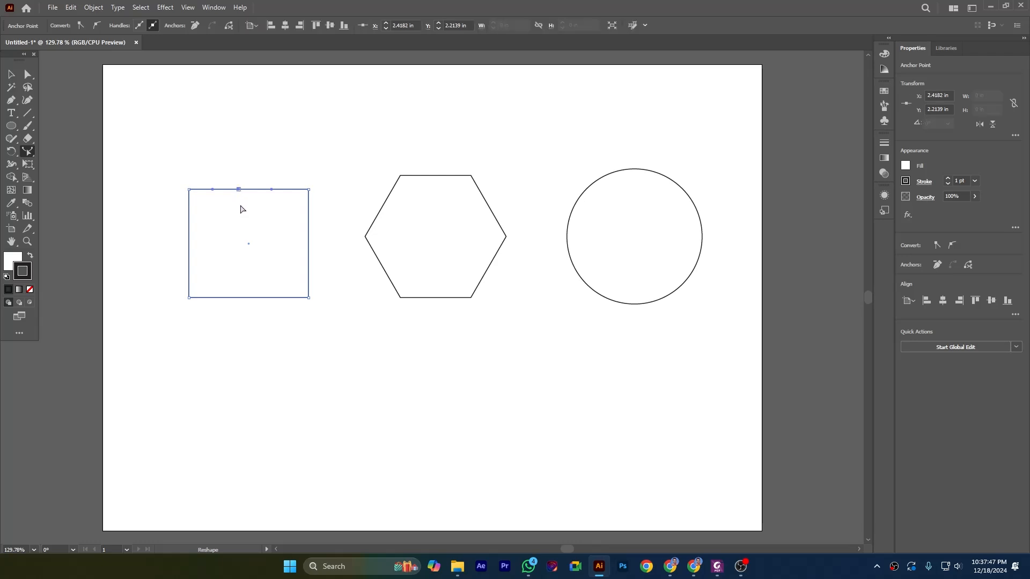
pyautogui.click(188, 225)
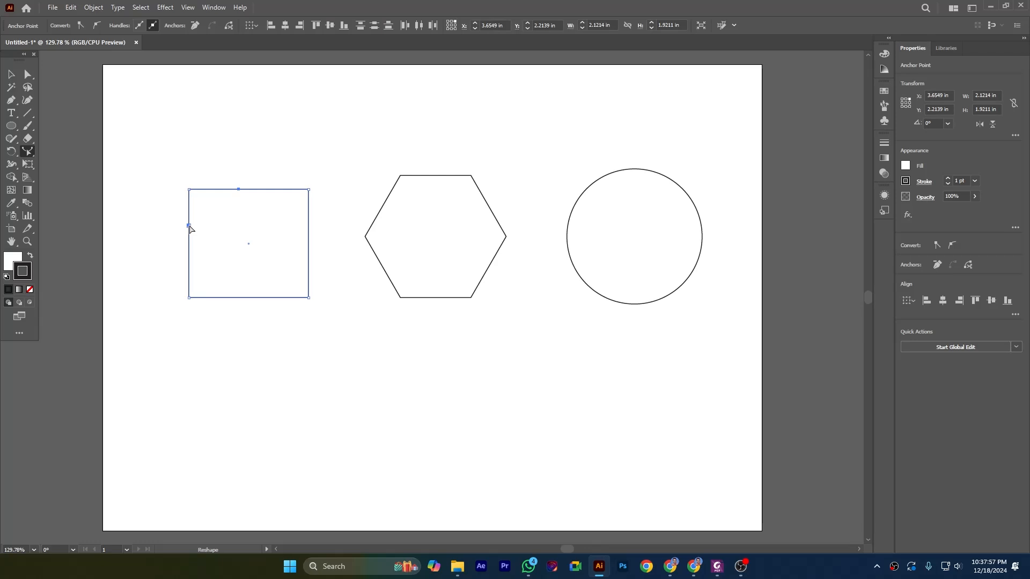
# Bend all four sides of the square inward into concave curves with the Reshape tool
pyautogui.moveTo(189, 225); pyautogui.dragTo(201, 224)
pyautogui.moveTo(251, 299); pyautogui.dragTo(251, 281)
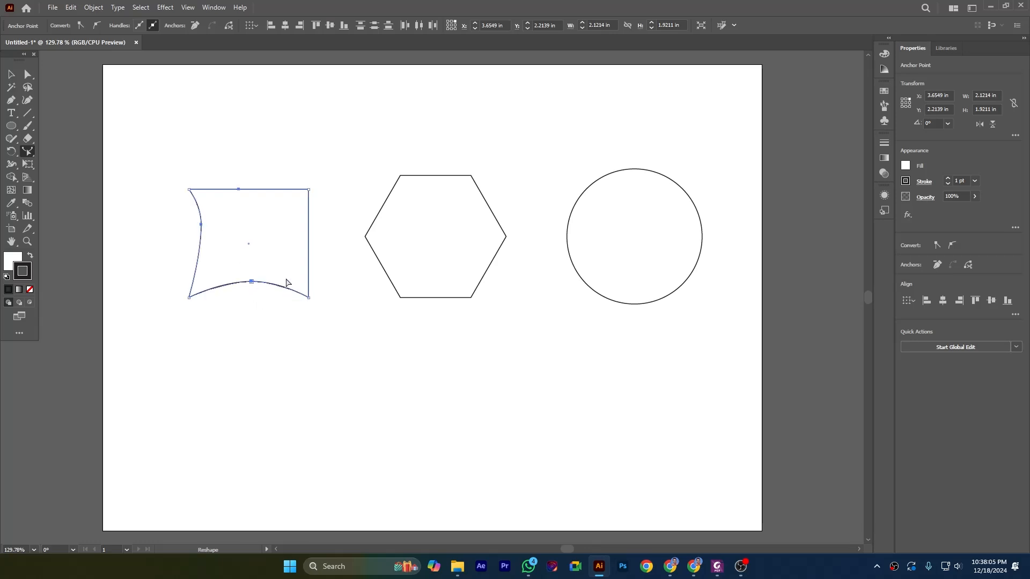
pyautogui.moveTo(309, 234); pyautogui.dragTo(288, 236)
pyautogui.moveTo(246, 190); pyautogui.dragTo(245, 198)
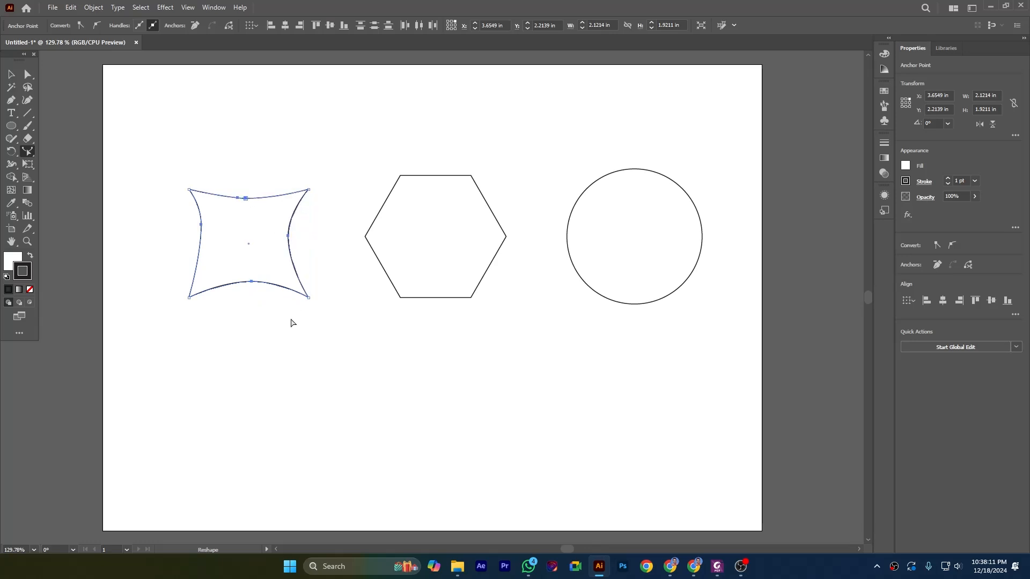
# Add anchor points on the square's lower left side and bottom curve, and pull the bottom curve further inward on both halves
pyautogui.click(197, 260)
pyautogui.click(214, 289)
pyautogui.click(280, 286)
pyautogui.moveTo(280, 286); pyautogui.dragTo(283, 273)
pyautogui.moveTo(214, 286); pyautogui.dragTo(214, 273)
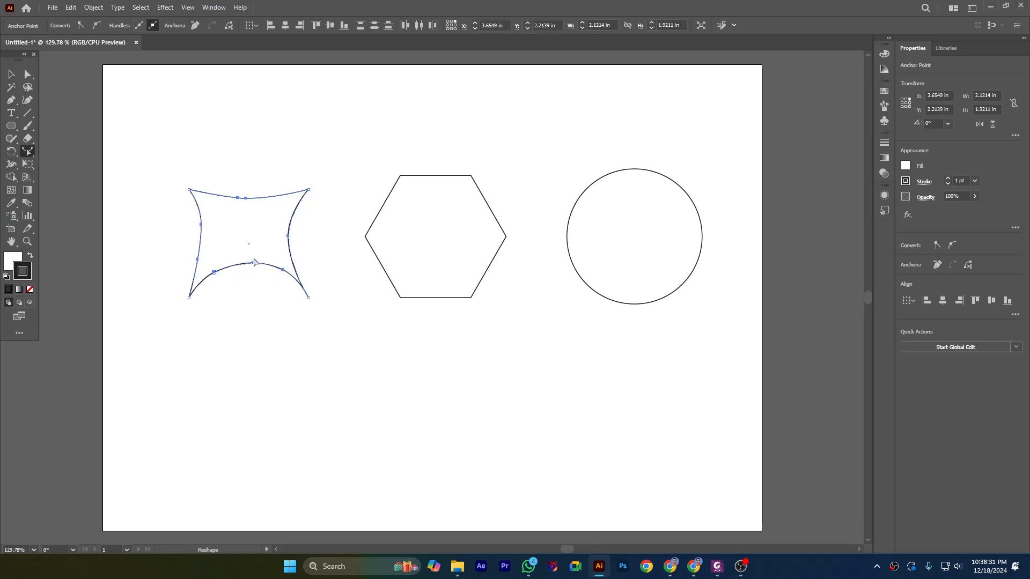
pyautogui.click(253, 263)
# Select the hexagon and bend its top, upper-left and lower-left sides inward with the Reshape tool
pyautogui.keyDown('ctrl'); pyautogui.click(492, 214); pyautogui.keyUp('ctrl')
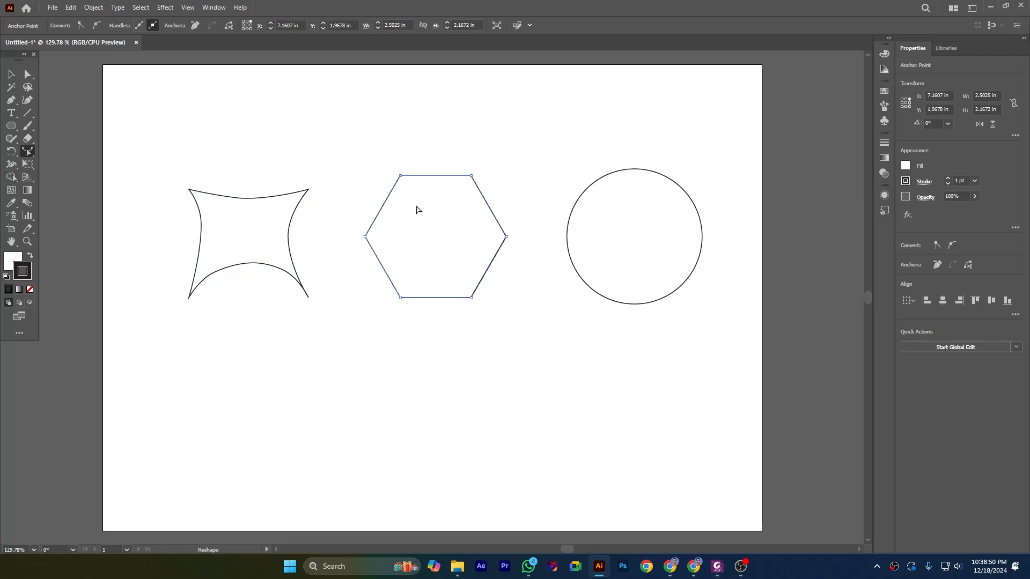
pyautogui.click(430, 177)
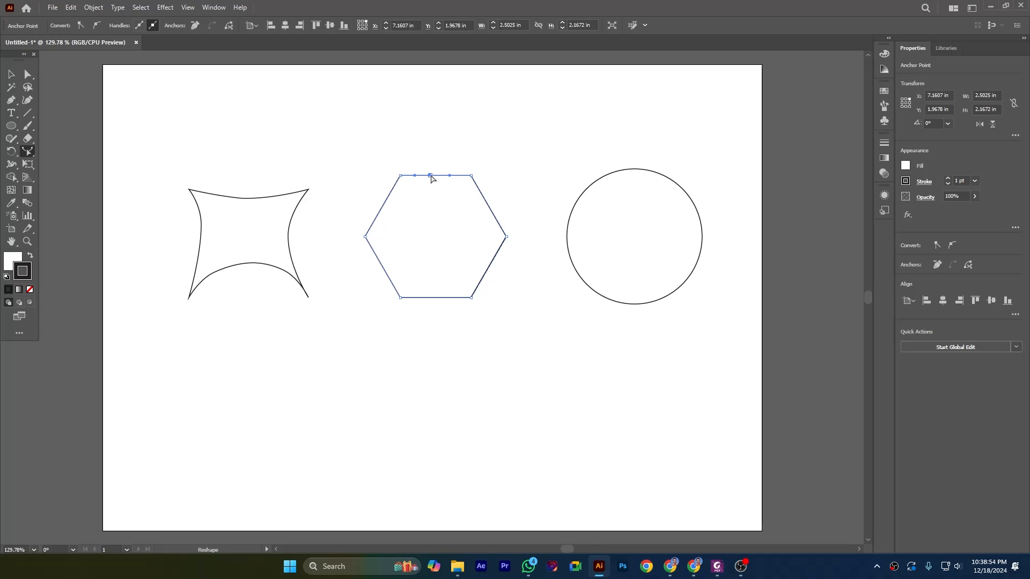
pyautogui.moveTo(431, 187); pyautogui.dragTo(431, 188)
pyautogui.moveTo(394, 218); pyautogui.dragTo(395, 219)
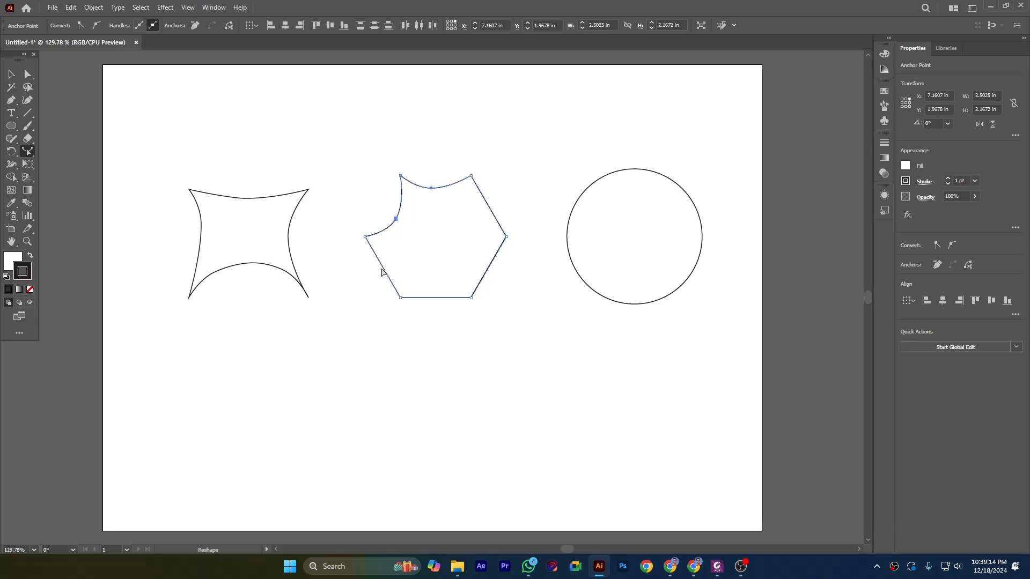
pyautogui.moveTo(384, 273); pyautogui.dragTo(394, 261)
# Select the circle and place a copy of it in the empty area below, between the hexagon and the circle
pyautogui.press('ctrl')
pyautogui.keyDown('ctrl'); pyautogui.click(631, 306); pyautogui.keyUp('ctrl')
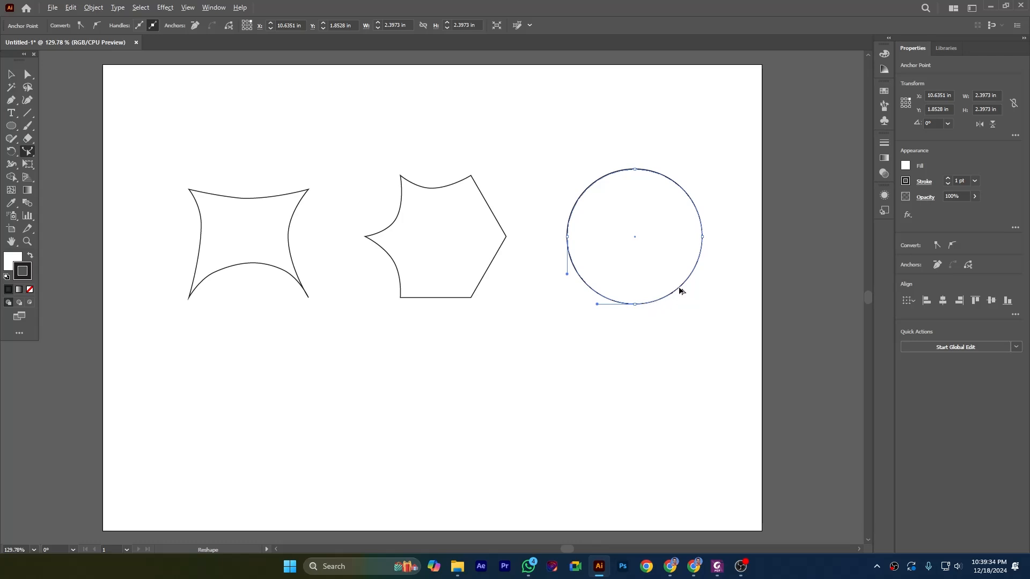
pyautogui.moveTo(681, 291); pyautogui.dragTo(687, 325)
pyautogui.hotkey('ctrl', 'z')
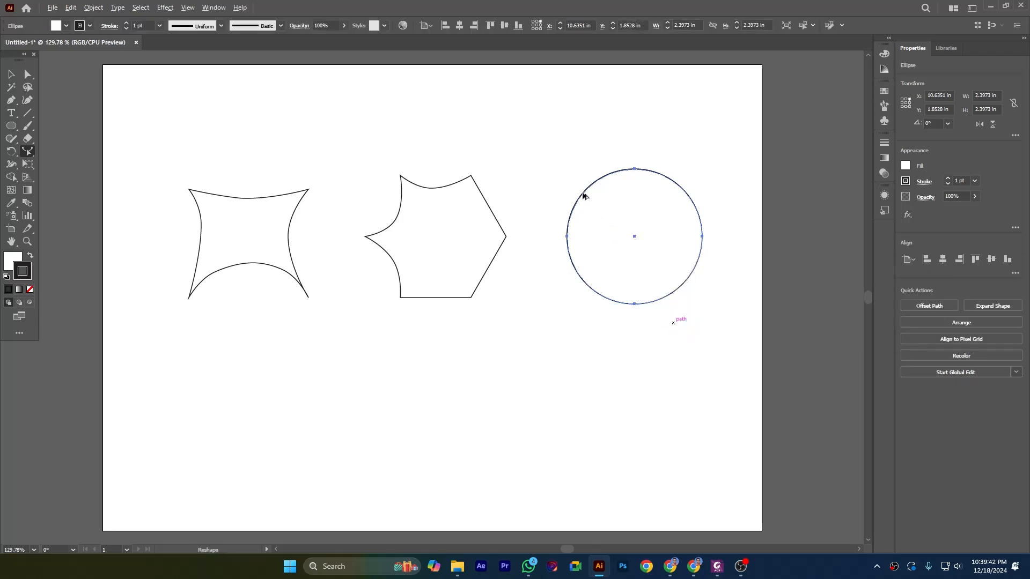
pyautogui.moveTo(583, 195); pyautogui.dragTo(502, 370)
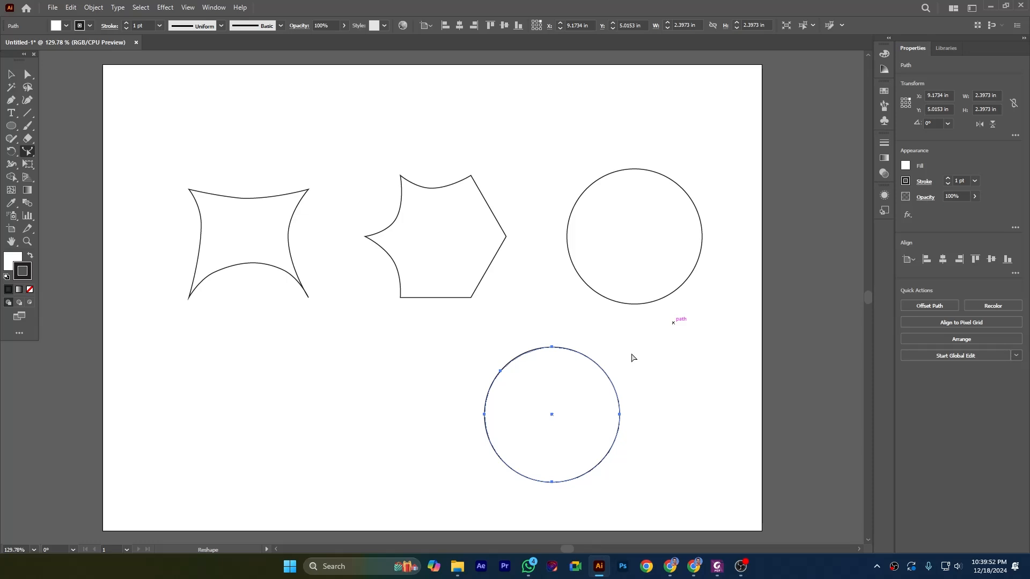
# Add two anchor points on the copied circle's upper-right arc and move the copy slightly up and to the right
pyautogui.press('ctrl')
pyautogui.click(599, 367)
pyautogui.moveTo(599, 368); pyautogui.dragTo(625, 375)
pyautogui.click(618, 376)
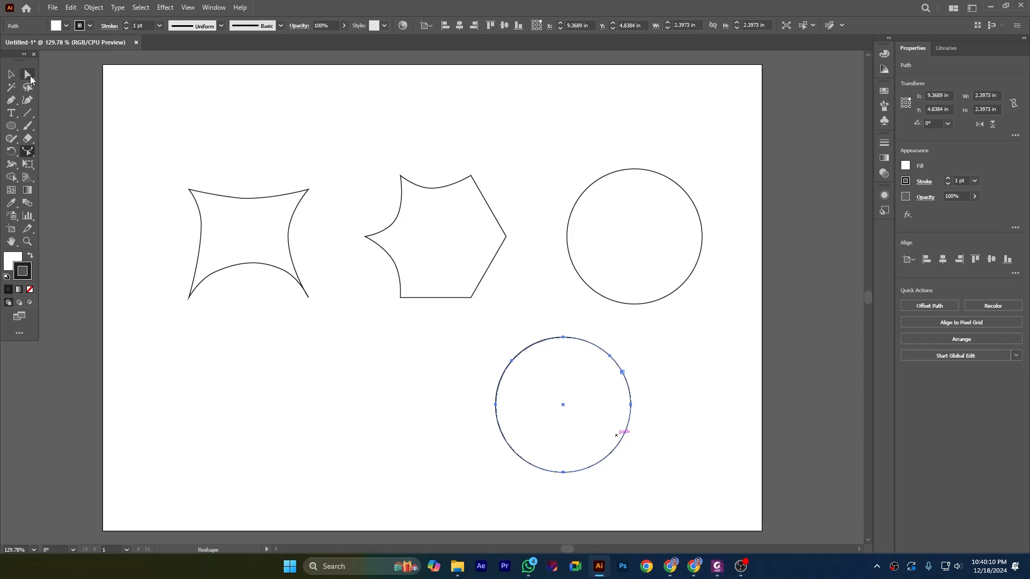
# Select the copied circle's top anchor, then pull its top, upper-right, upper-left and bottom portions outward with the Reshape tool
pyautogui.click(29, 77)
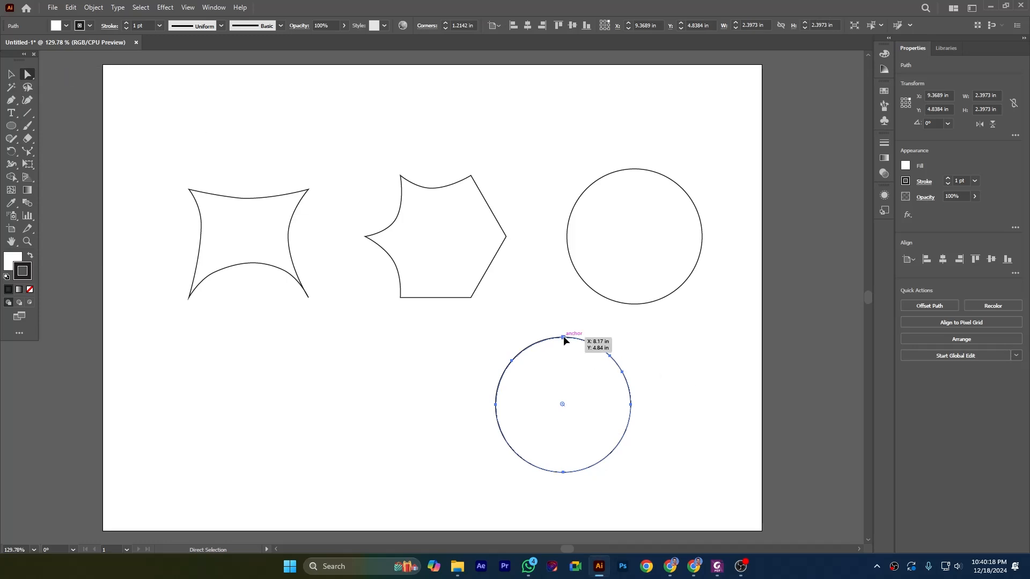
pyautogui.click(563, 337)
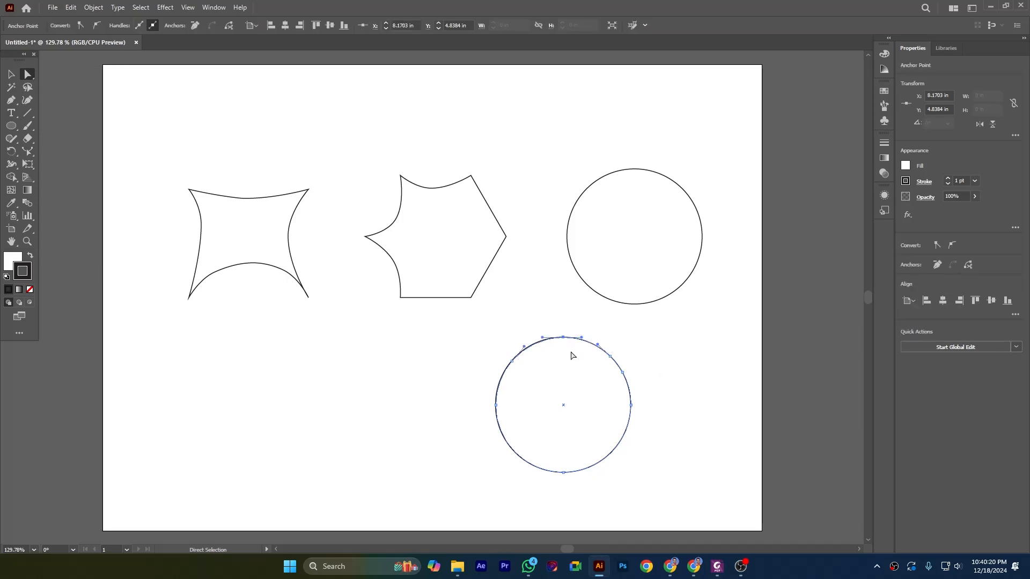
pyautogui.click(27, 152)
pyautogui.moveTo(563, 339); pyautogui.dragTo(562, 327)
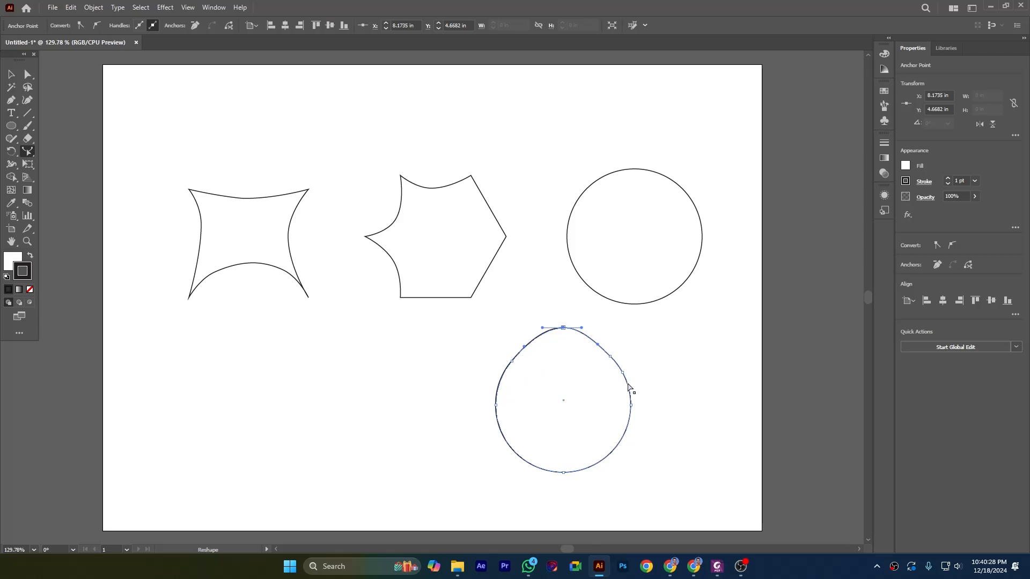
pyautogui.moveTo(629, 382); pyautogui.dragTo(641, 382)
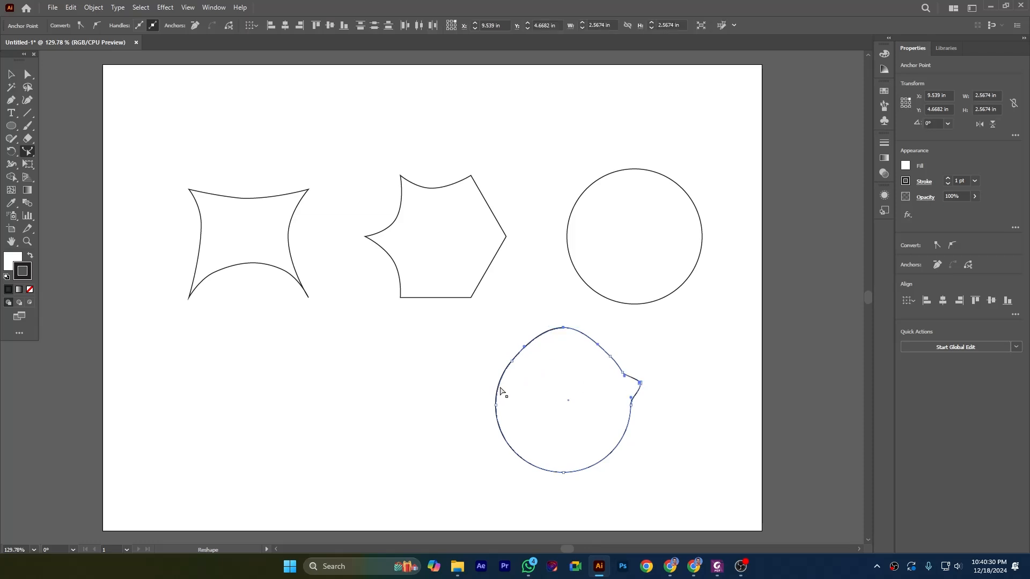
pyautogui.moveTo(491, 387); pyautogui.dragTo(491, 383)
pyautogui.moveTo(563, 474); pyautogui.dragTo(562, 495)
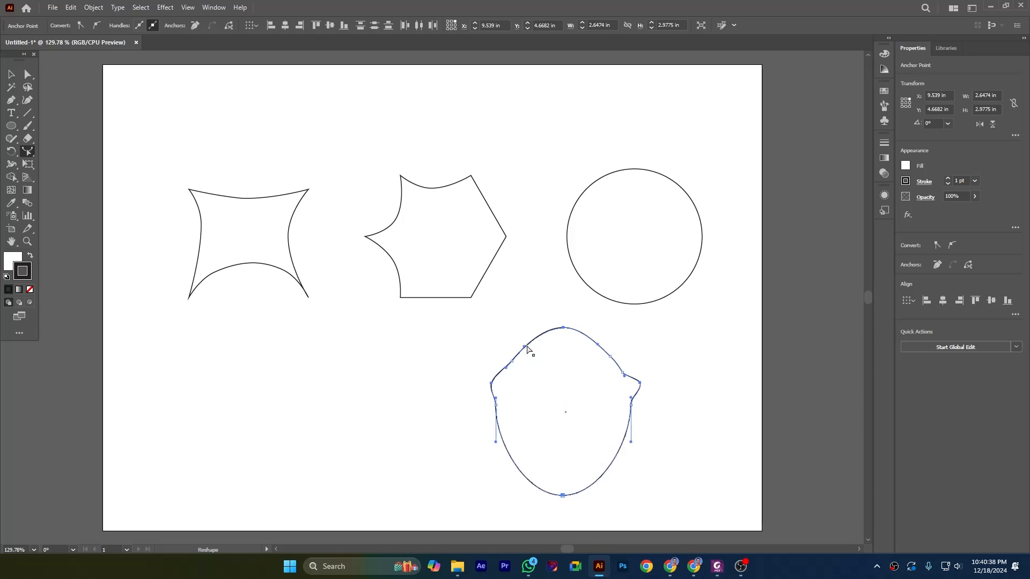